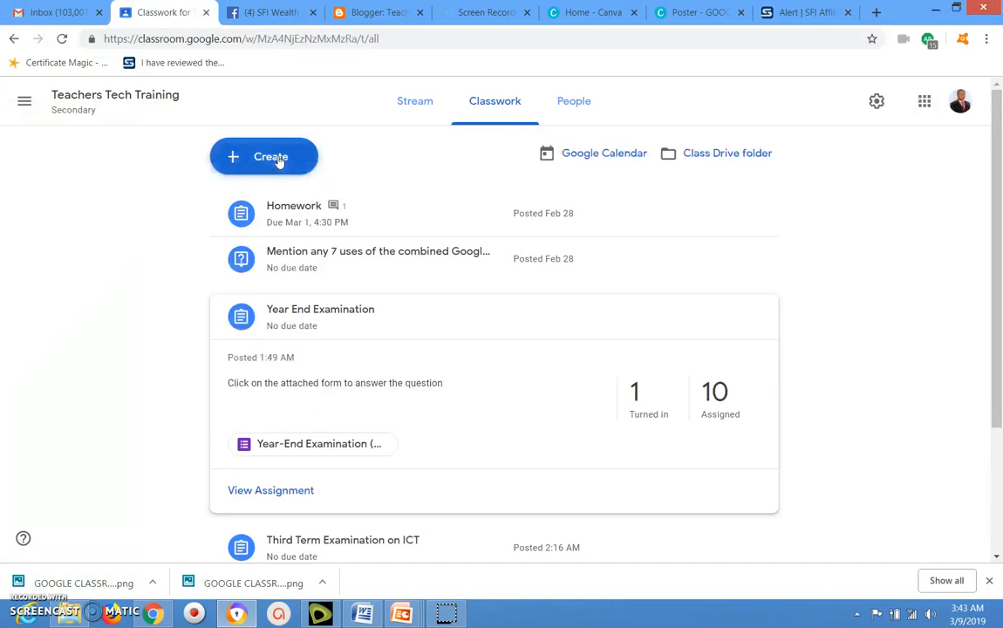
- Create a new assignment for the Teachers Tech Training class with the title "CLASSWORK"
left_click(278, 161)
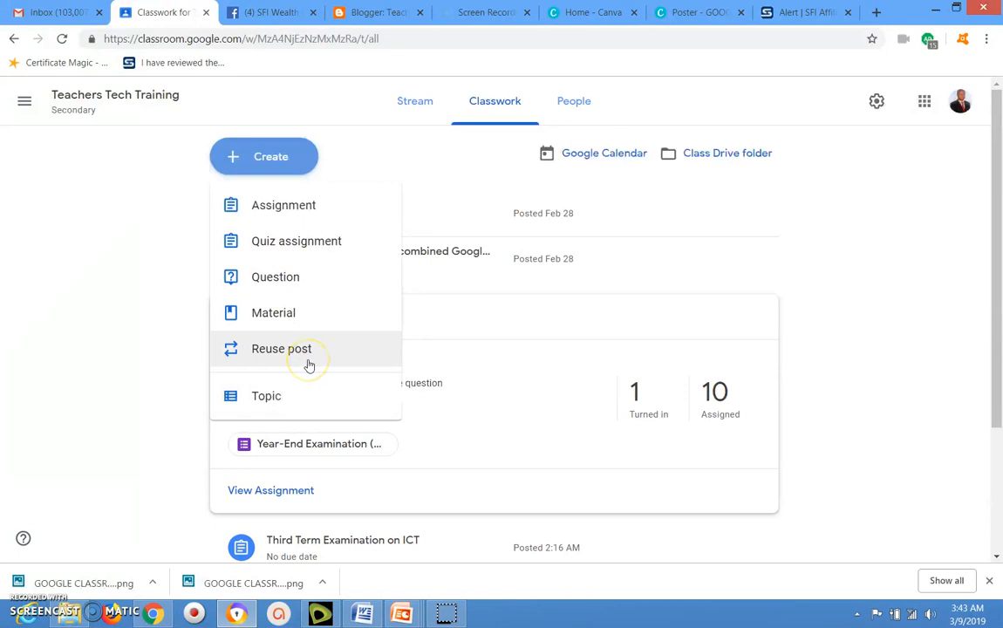
left_click(291, 206)
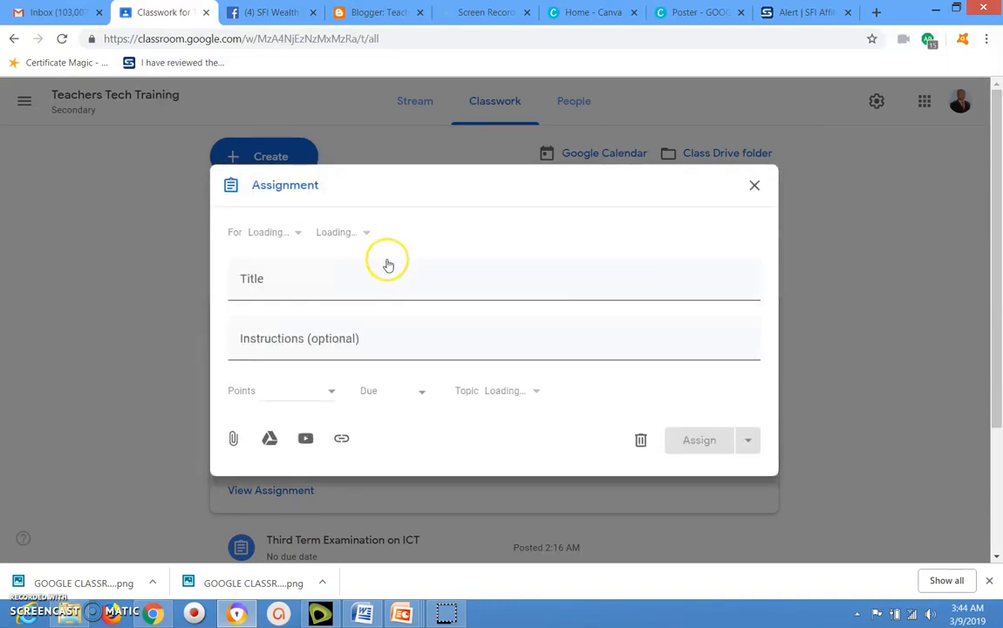
left_click(369, 282)
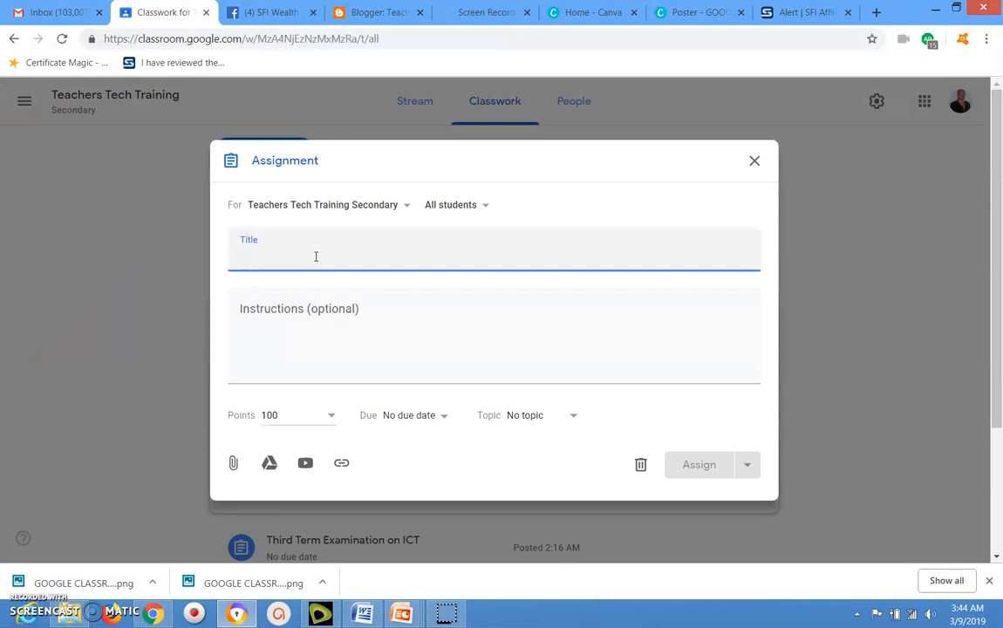
type("b")
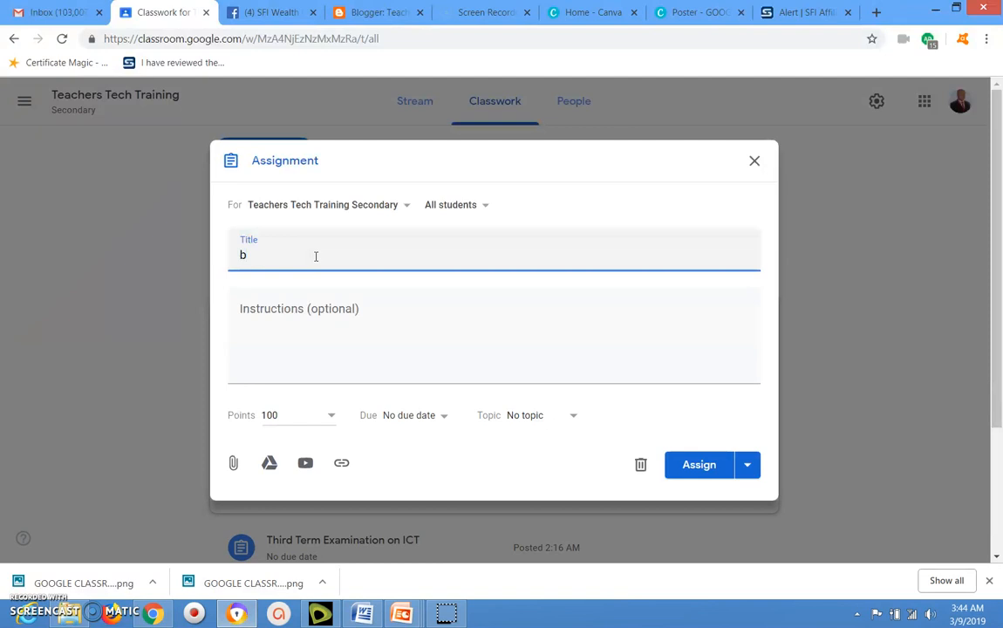
key("BackSpace")
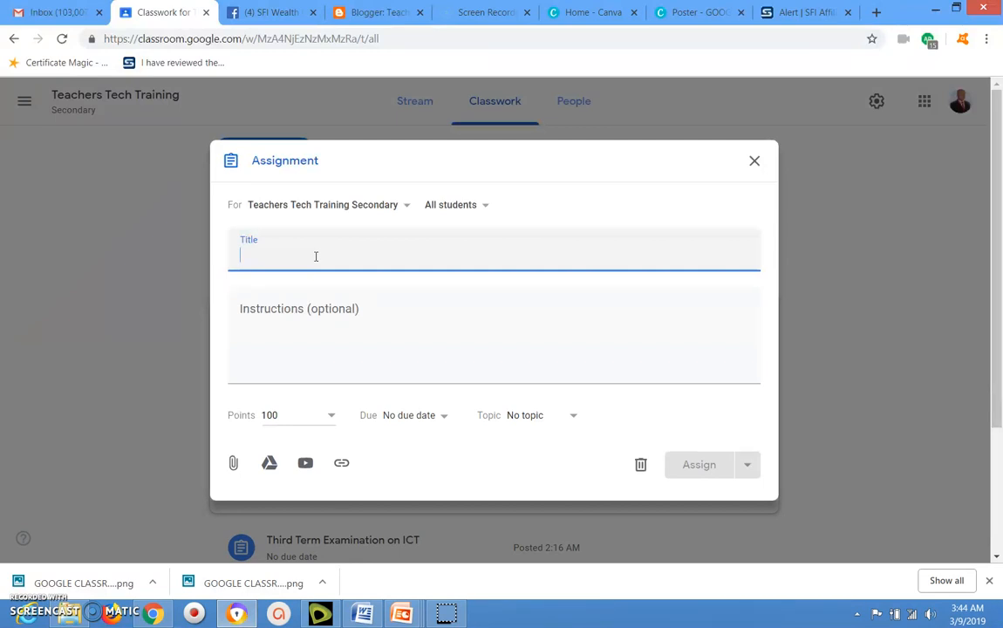
type("cLASSWORK")
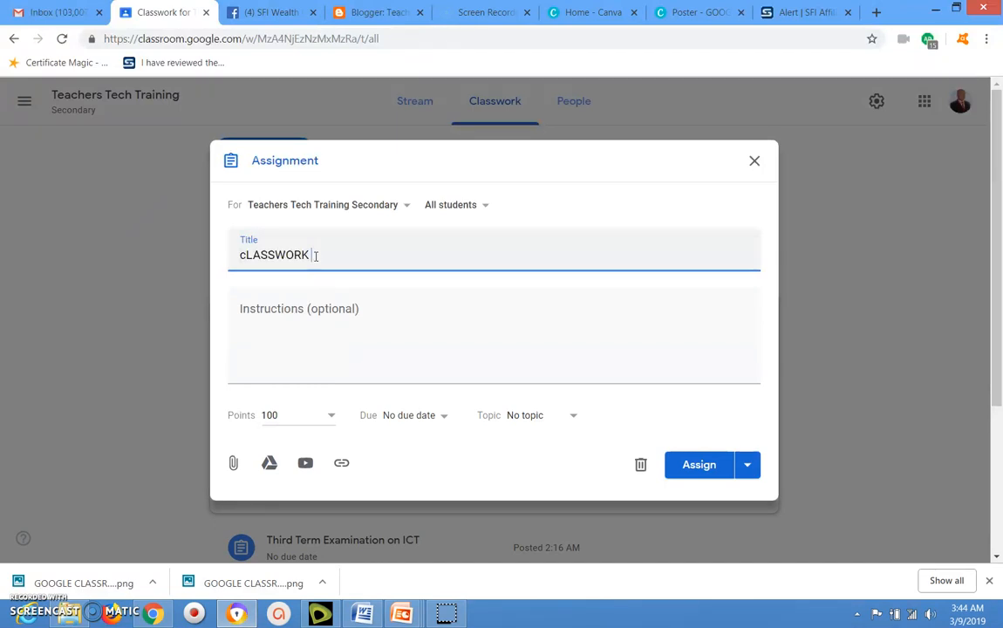
left_click(245, 255)
key("BackSpace")
type("C")
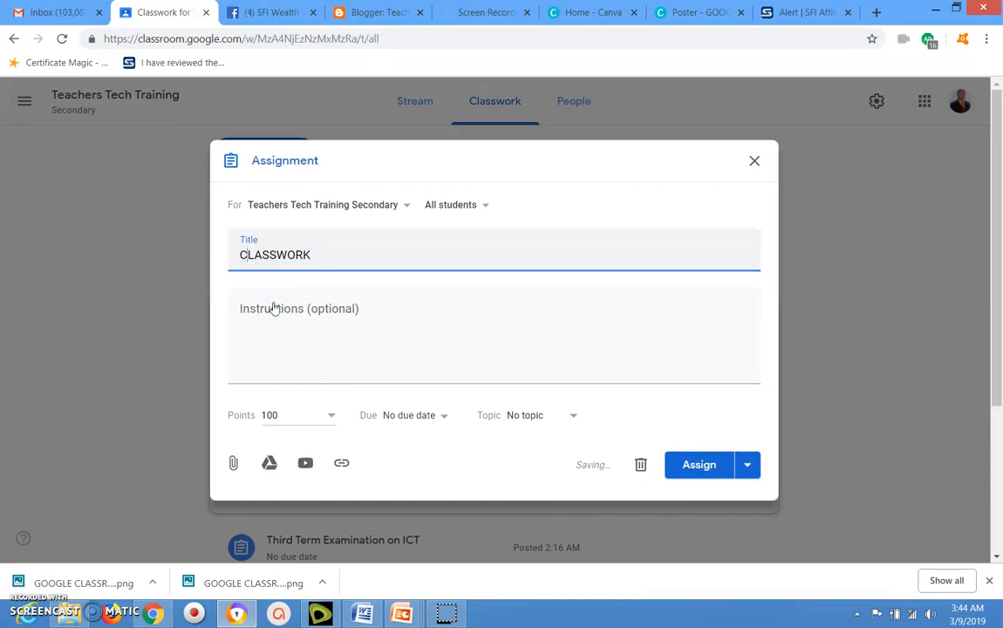
- Enter the assignment instructions "In not less than 5 lines, summarize what you've just learnt on Microsoft Excel shortcuts"
left_click(273, 308)
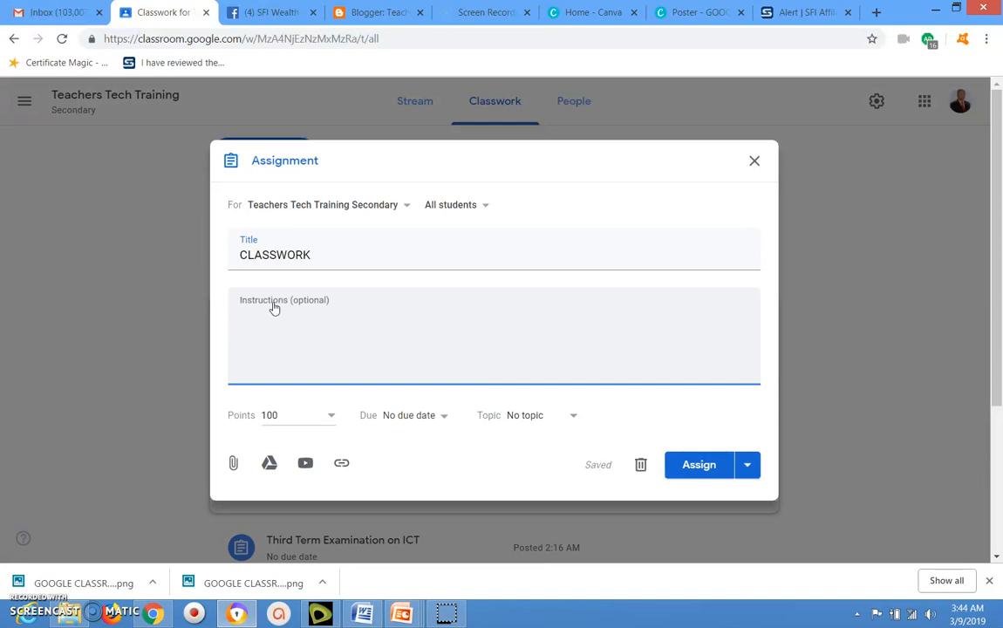
type("iN")
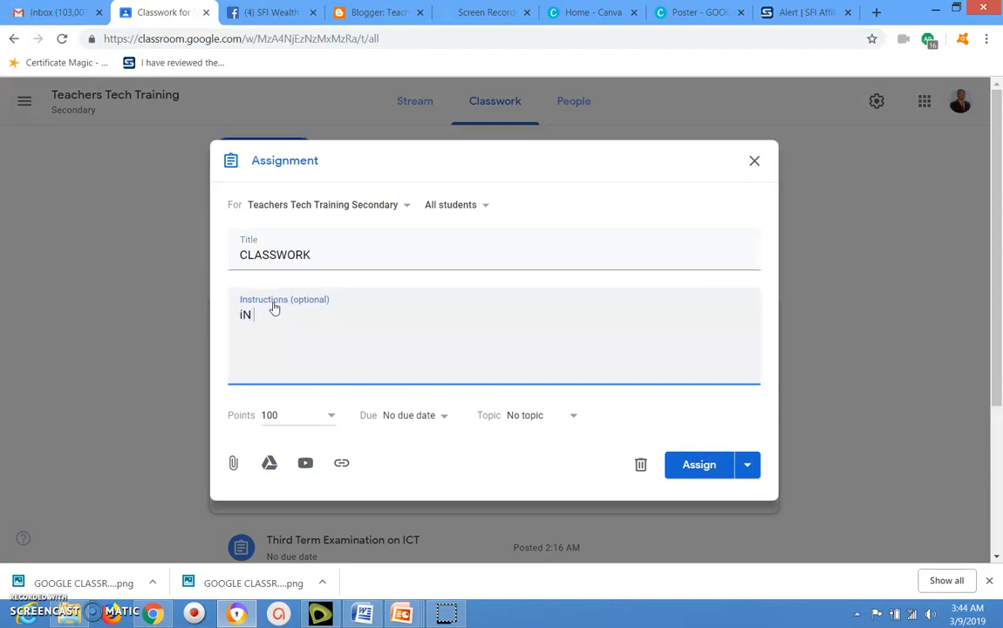
key("BackSpace")
key("BackSpace")
type("In not less than 5")
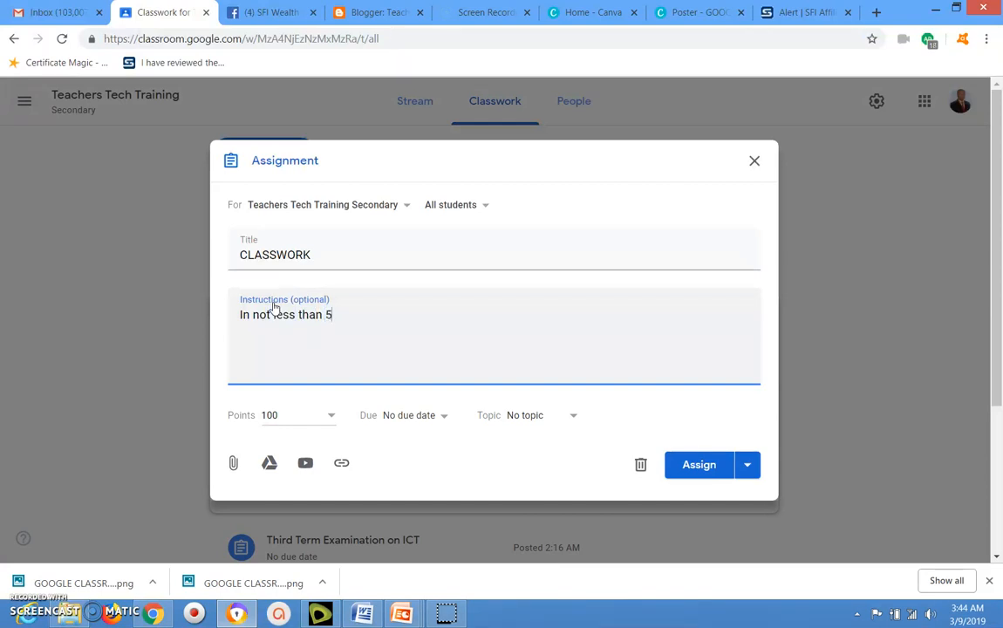
type(" lines, summa")
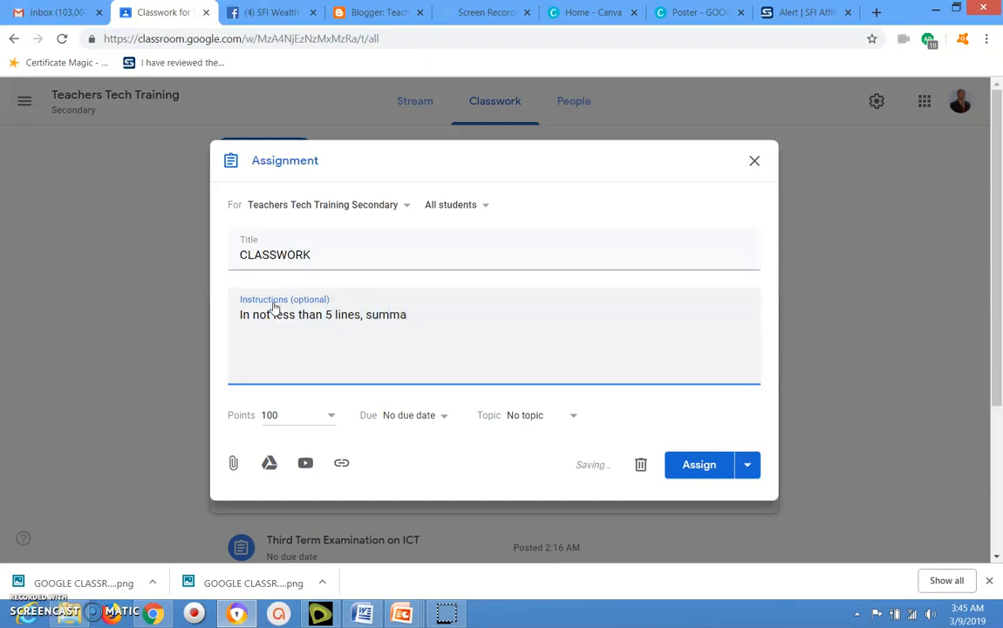
type("rize what you've")
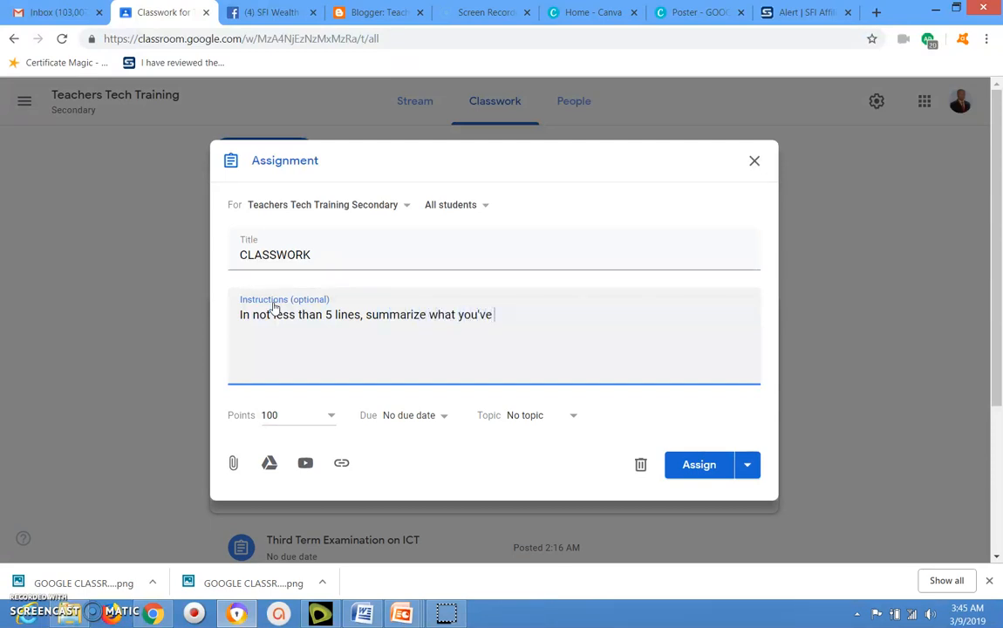
type(" just learnt on")
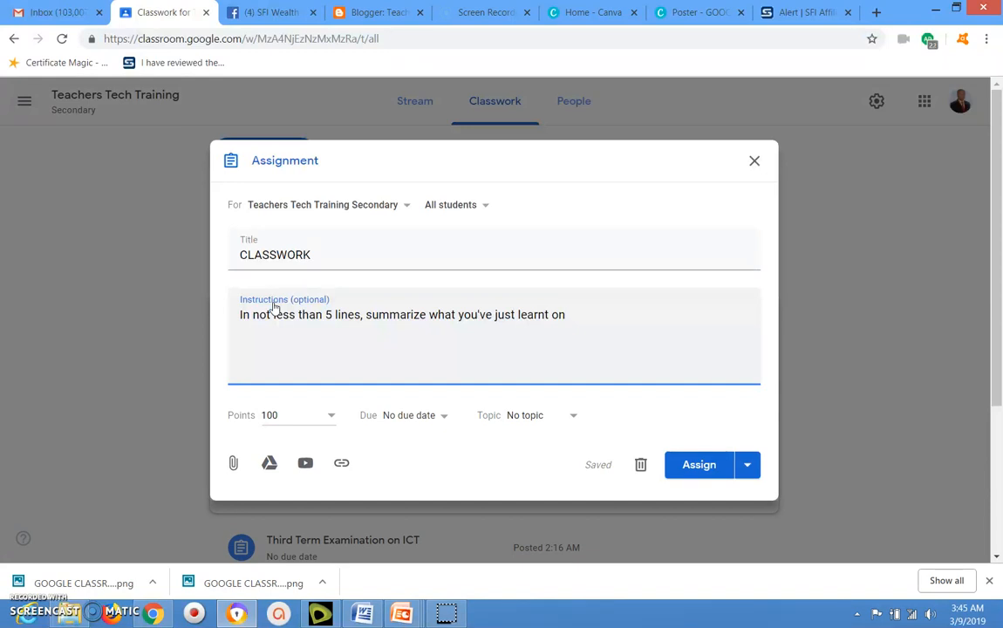
type("Microsoft E")
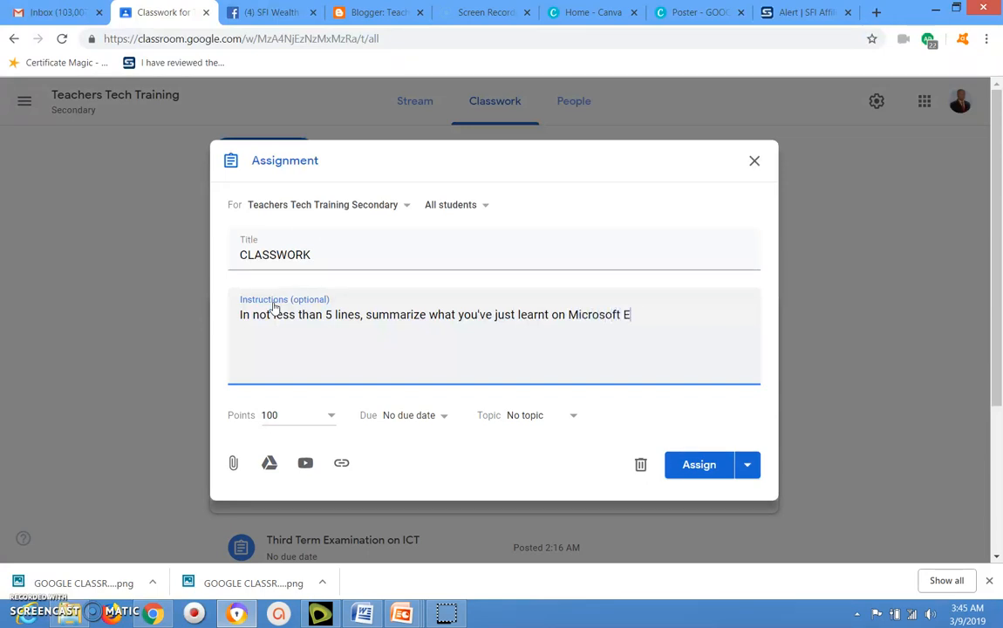
type("xcel shortcuts")
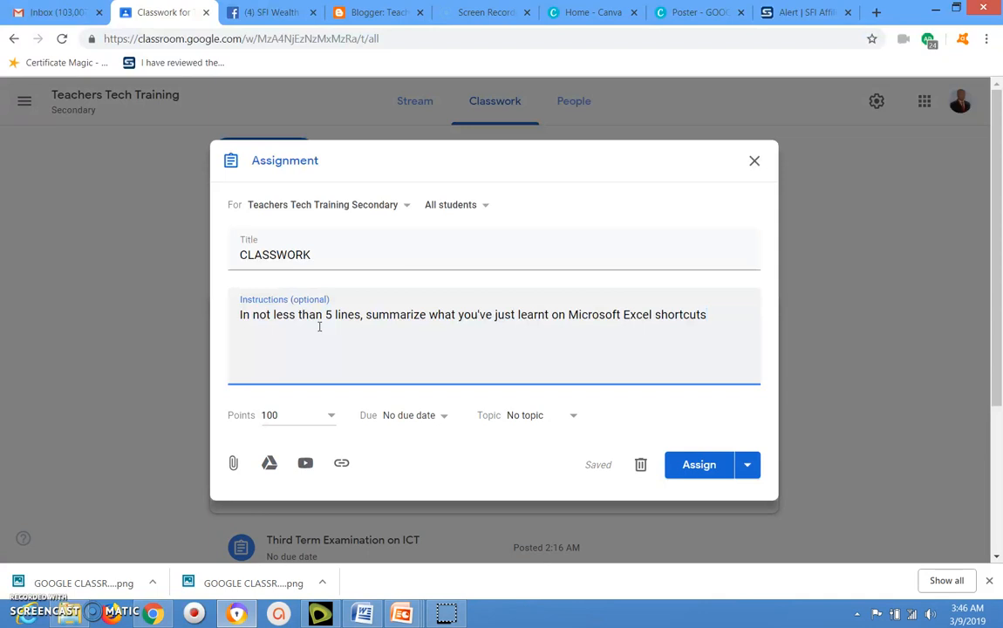
- Set the points for the CLASSWORK assignment to 5
left_click(285, 419)
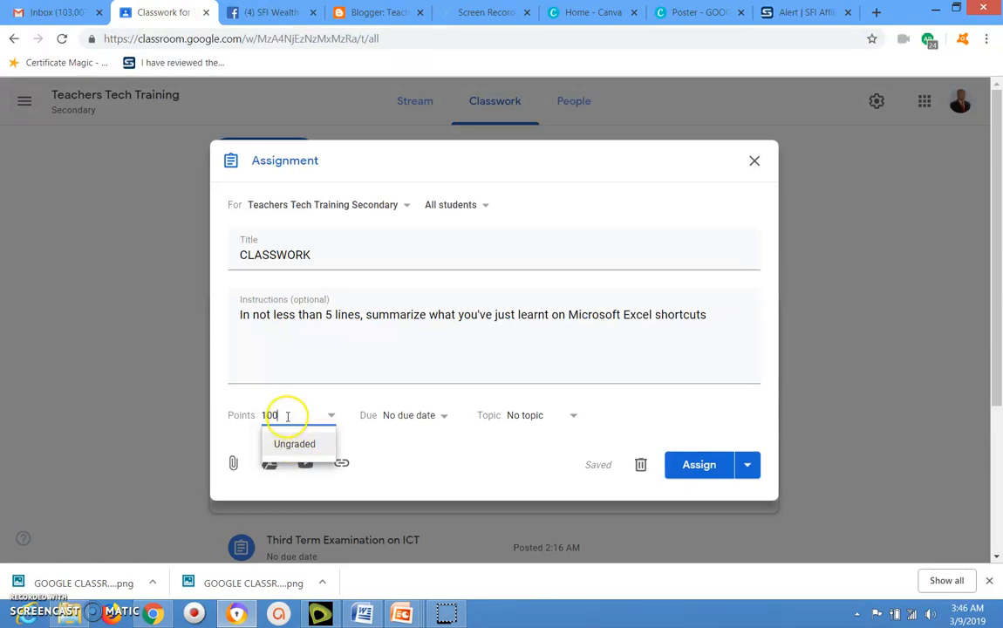
key("BackSpace")
key("BackSpace")
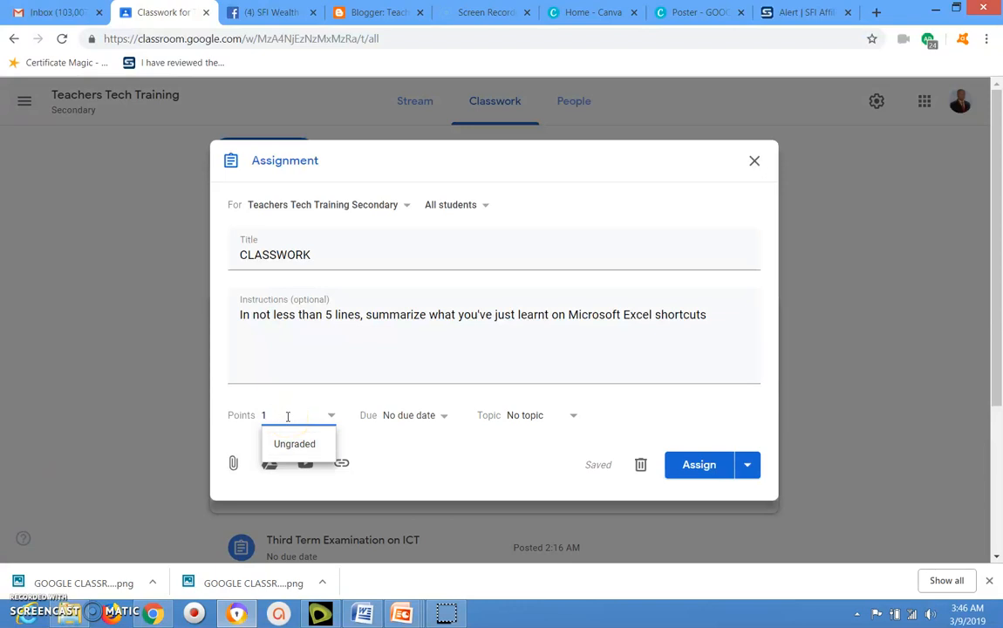
key("BackSpace")
type("5")
- Set the assignment's due date to March 9, 2019, with a due time of 4:20 AM
left_click(444, 418)
left_click(445, 423)
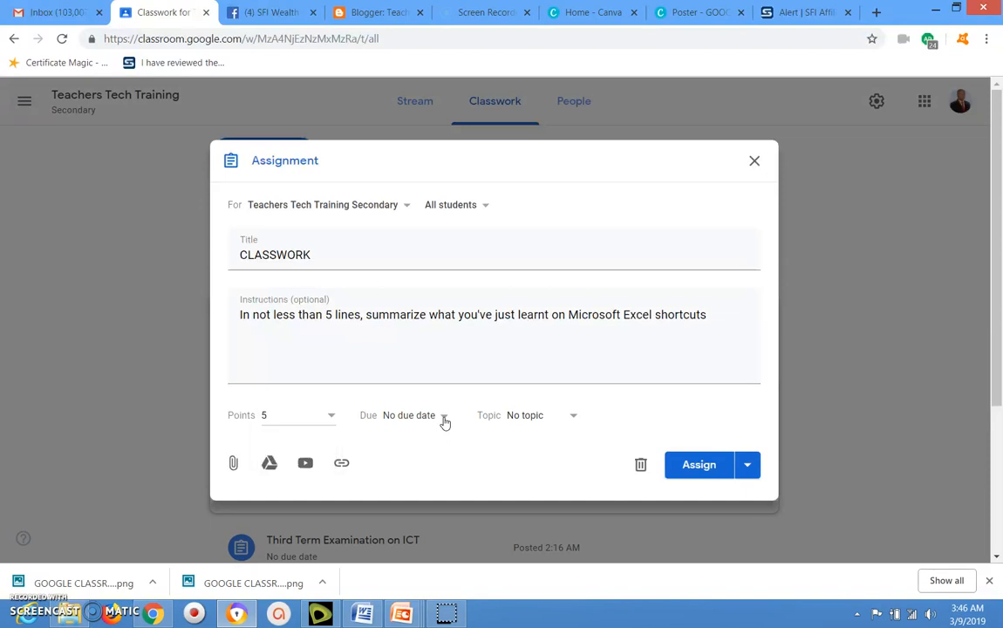
left_click(445, 422)
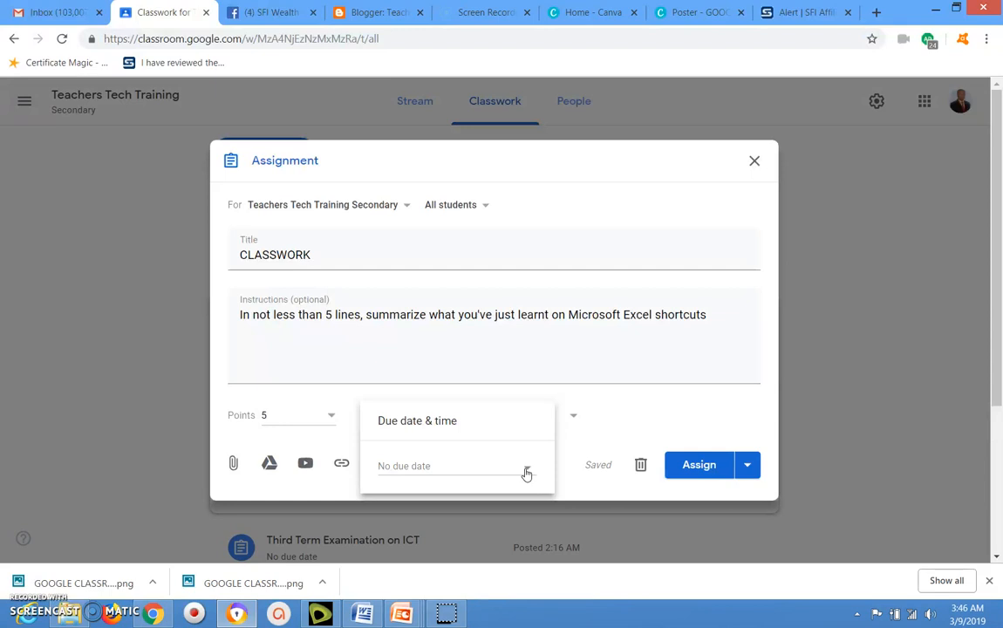
left_click(527, 469)
left_click(527, 471)
left_click(508, 506)
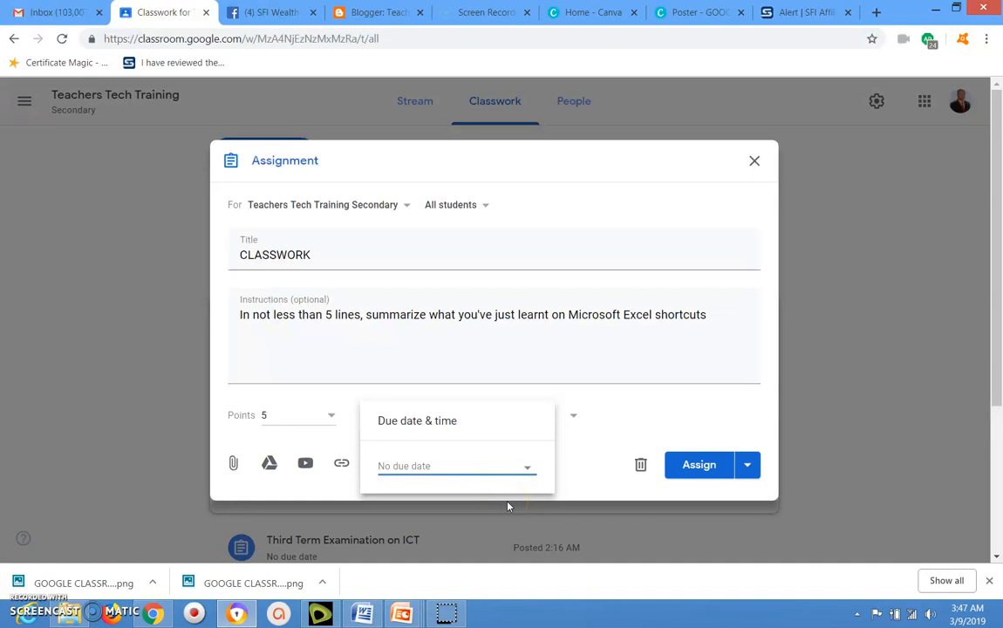
left_click(527, 469)
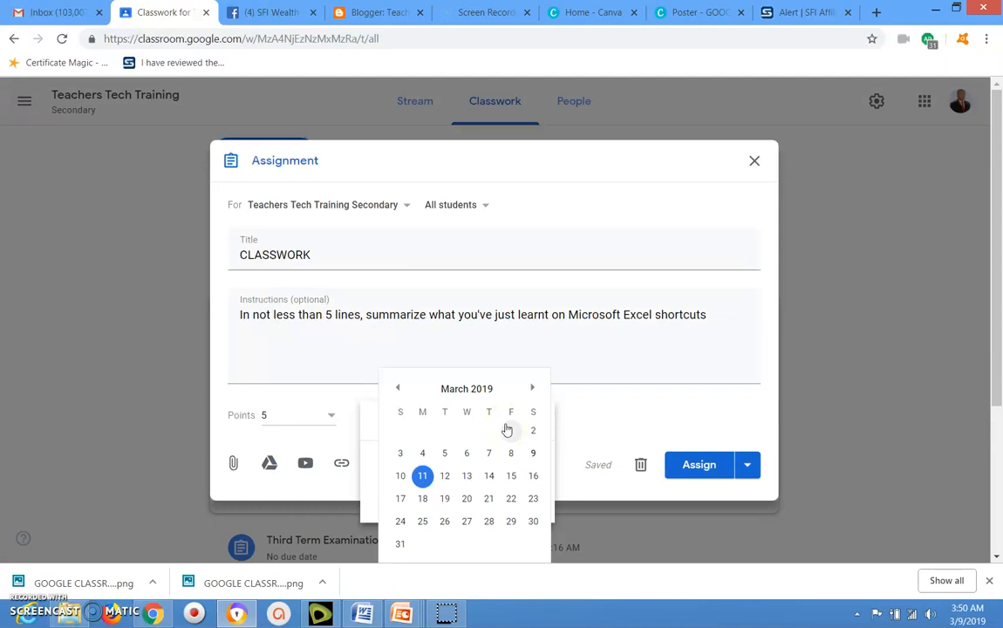
left_click(533, 454)
left_click(422, 494)
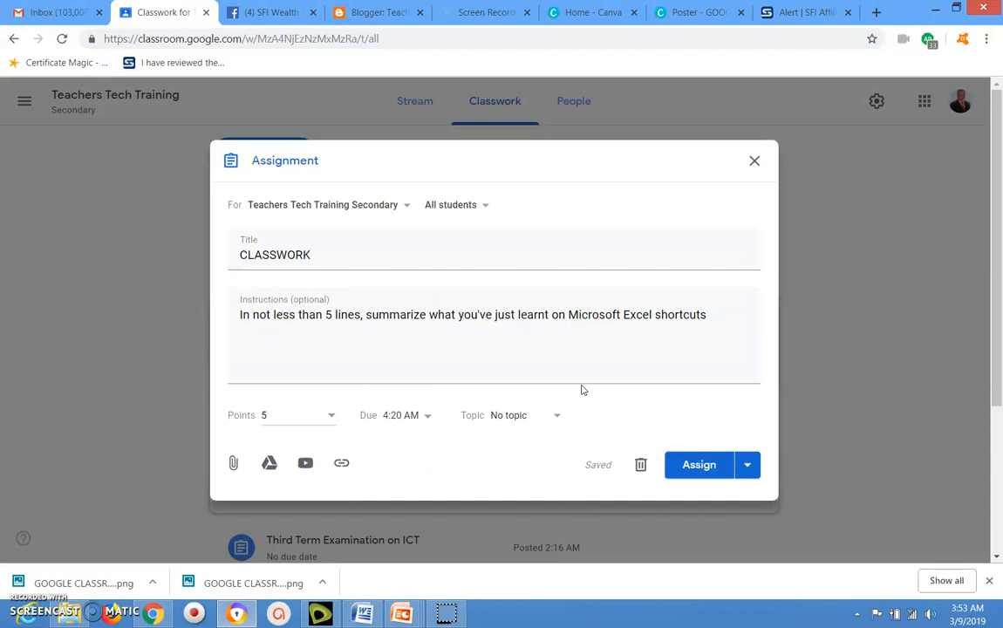
- Assign the completed CLASSWORK assignment to all students in the class
left_click(624, 375)
left_click(624, 373)
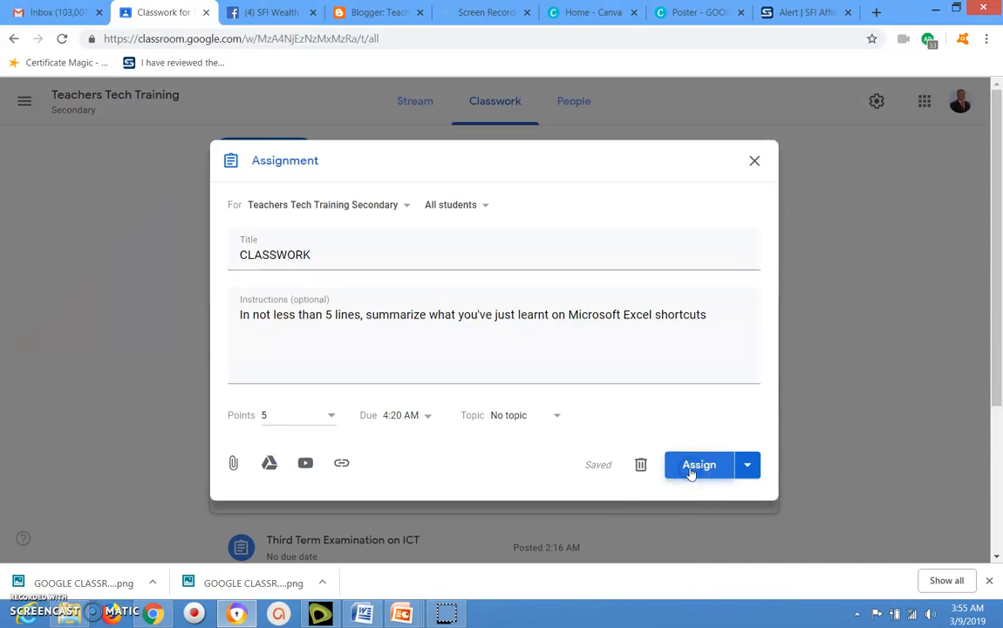
left_click(664, 546)
left_click(691, 464)
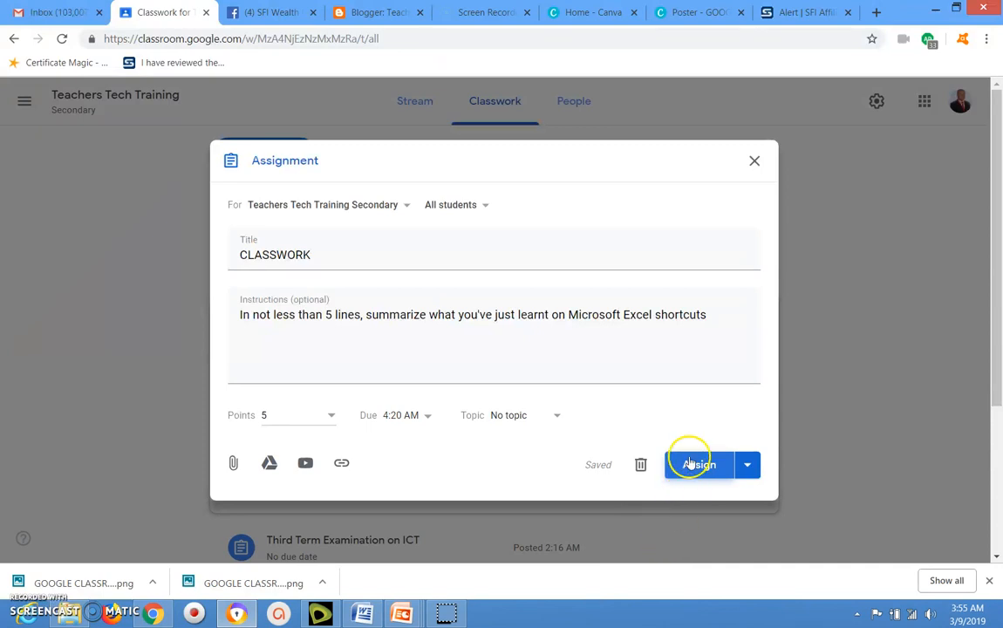